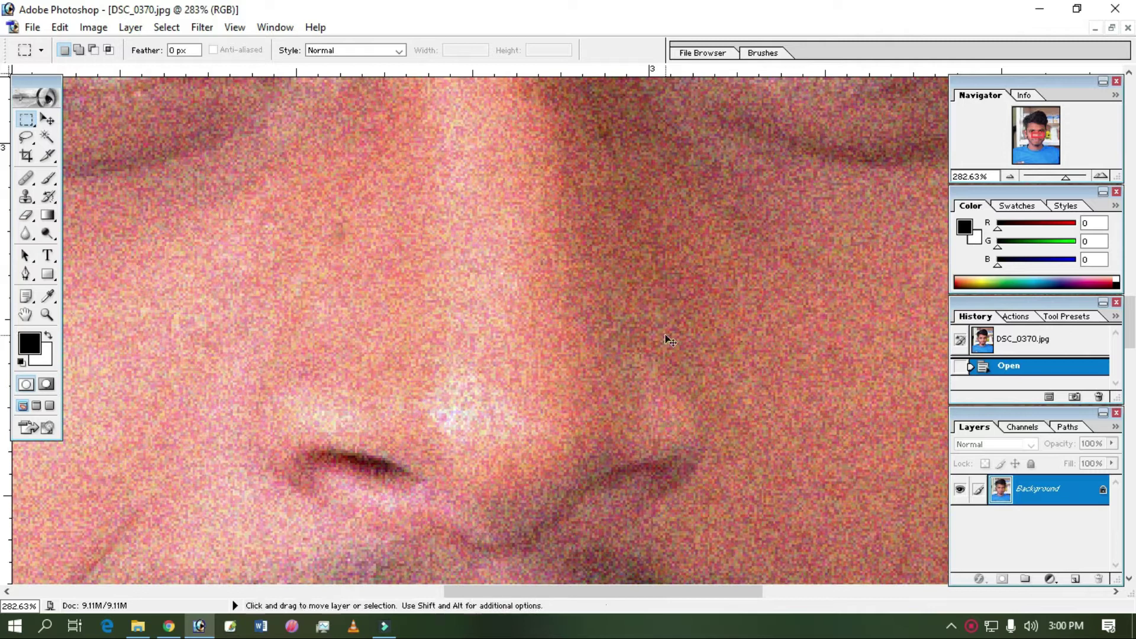
Step: Examine the grain on the face in the DSC_0370 portrait at several magnifications
key("ctrl+minus")
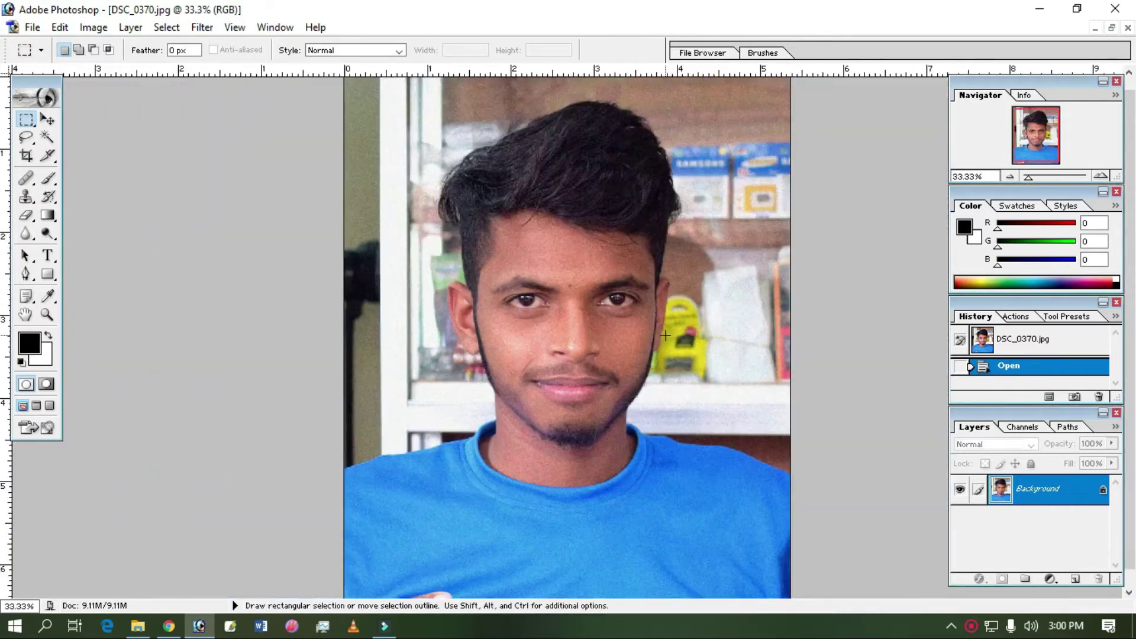
scroll(606, 294, "down", 1)
key("ctrl+minus")
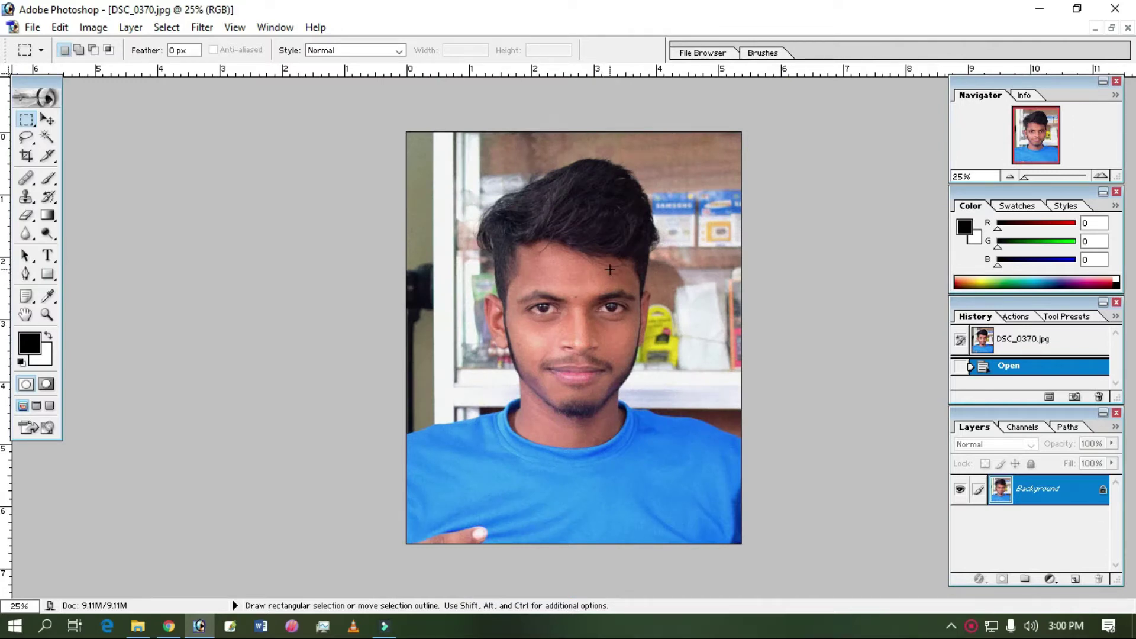
key("ctrl+plus")
key("ctrl+plus")
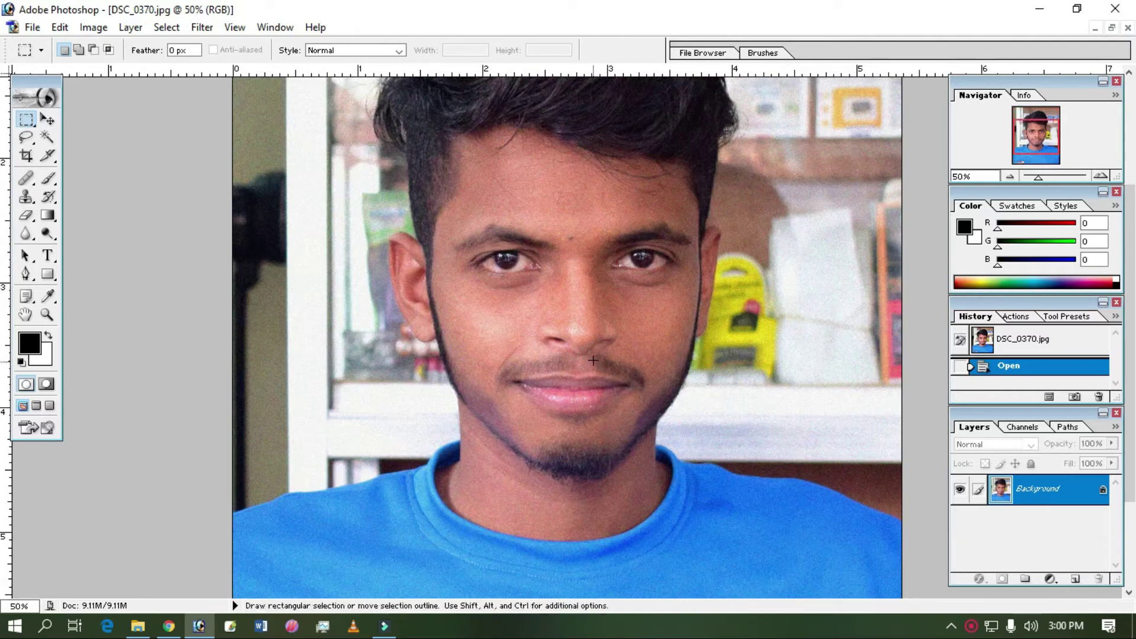
key("ctrl+plus")
key("ctrl+minus")
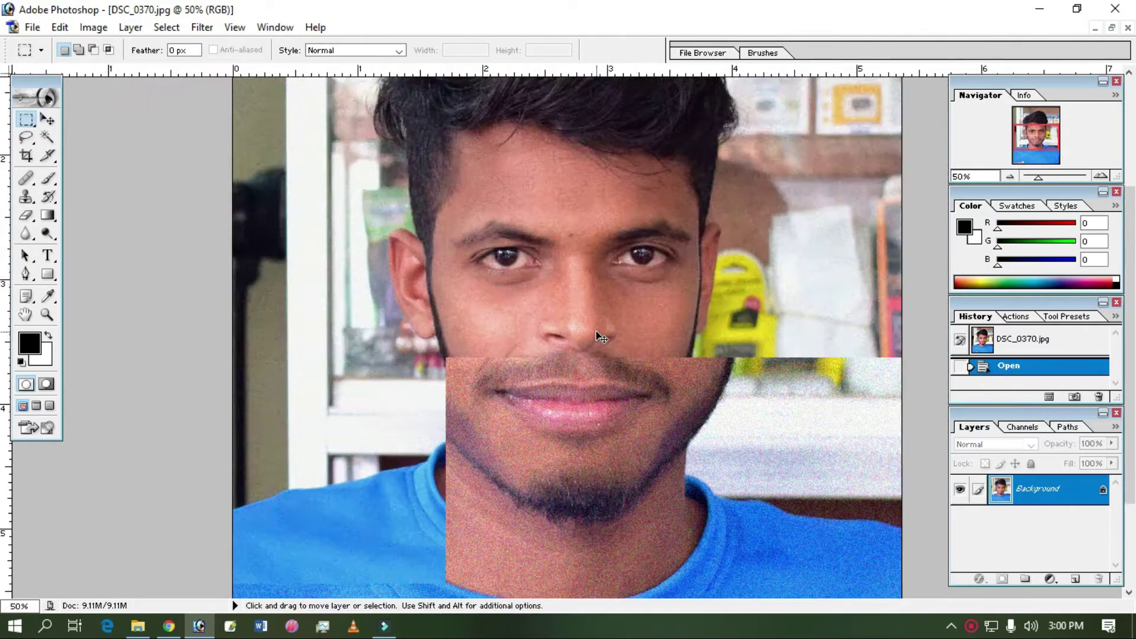
key("ctrl+minus")
key("ctrl+minus")
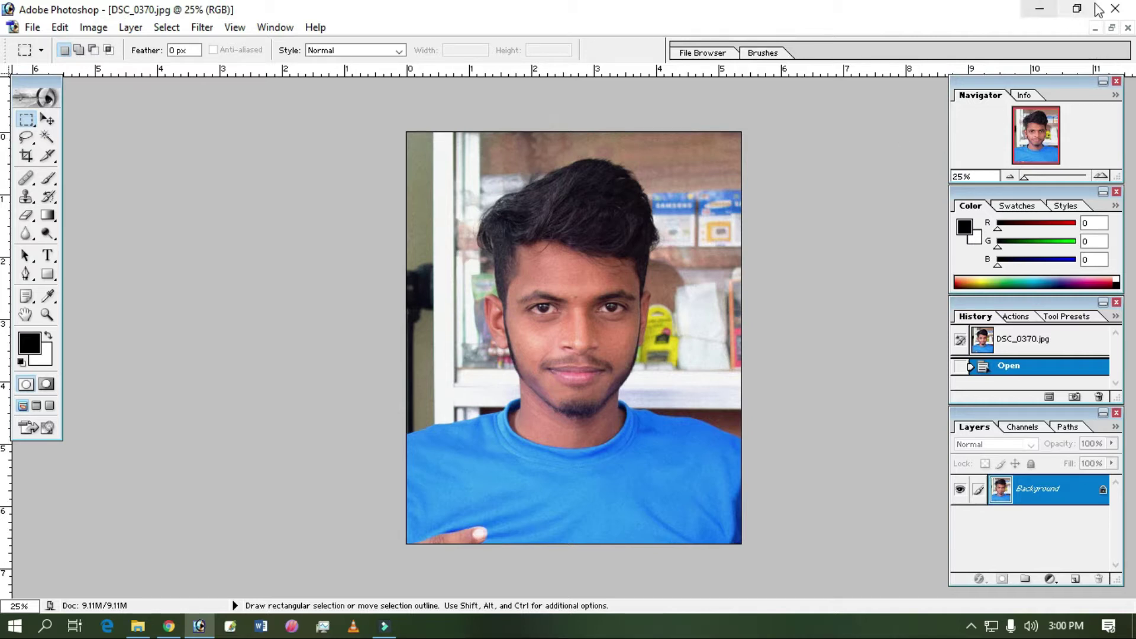
Step: Close Photoshop and refresh the desktop
left_click(1119, 8)
right_click(264, 264)
left_click(272, 289)
Step: Open the Software folder on the Others & Software (I:) drive in File Explorer
double_click(13, 26)
double_click(378, 2)
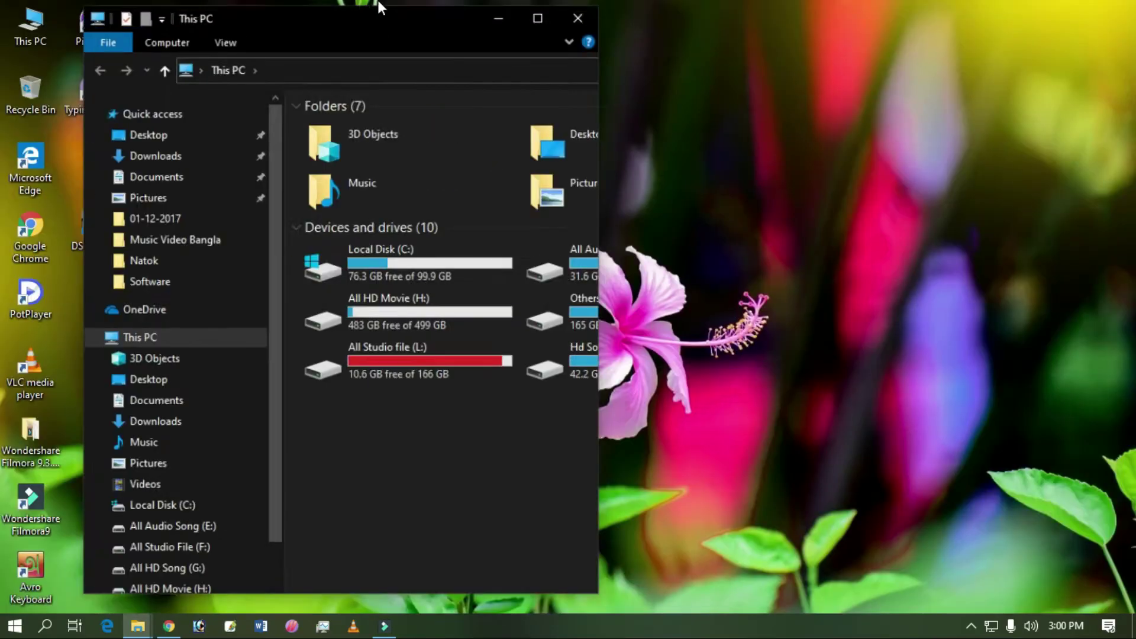
scroll(254, 471, "down", 2)
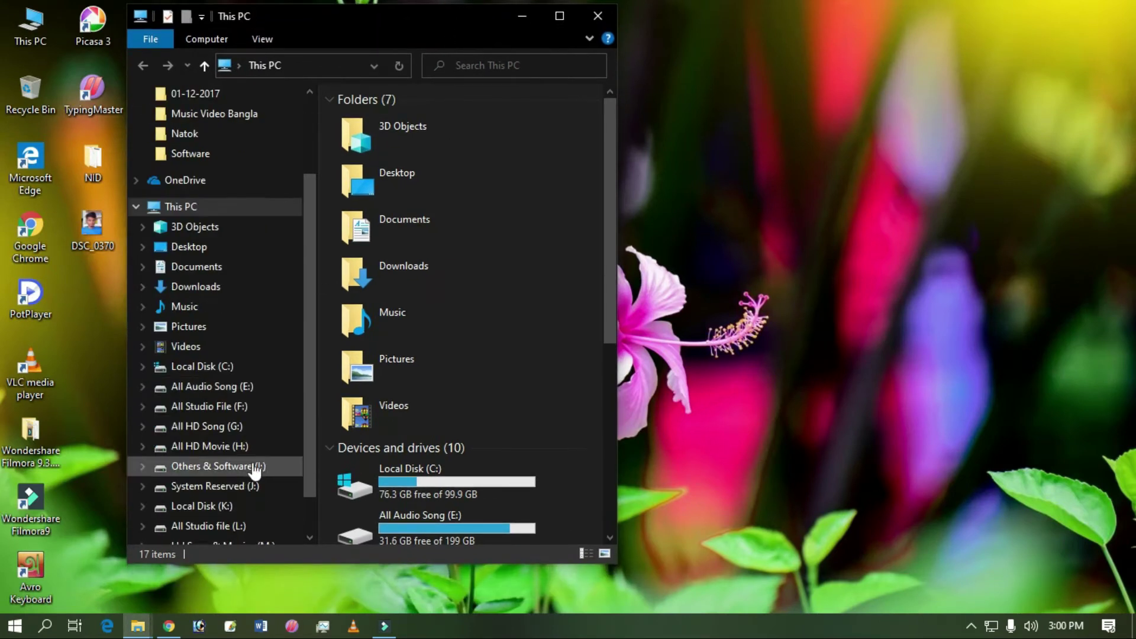
left_click(254, 469)
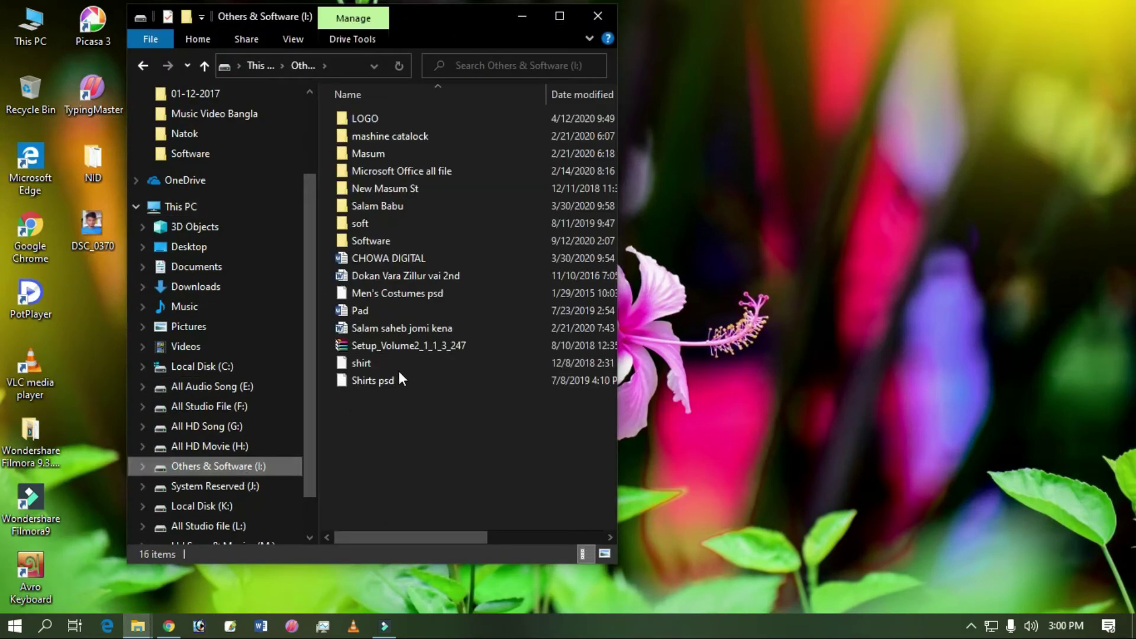
double_click(382, 238)
Step: Find the Noiseware plug-in file in the Software folder, copy it to the desktop, and minimize the folder window
scroll(403, 357, "down", 8)
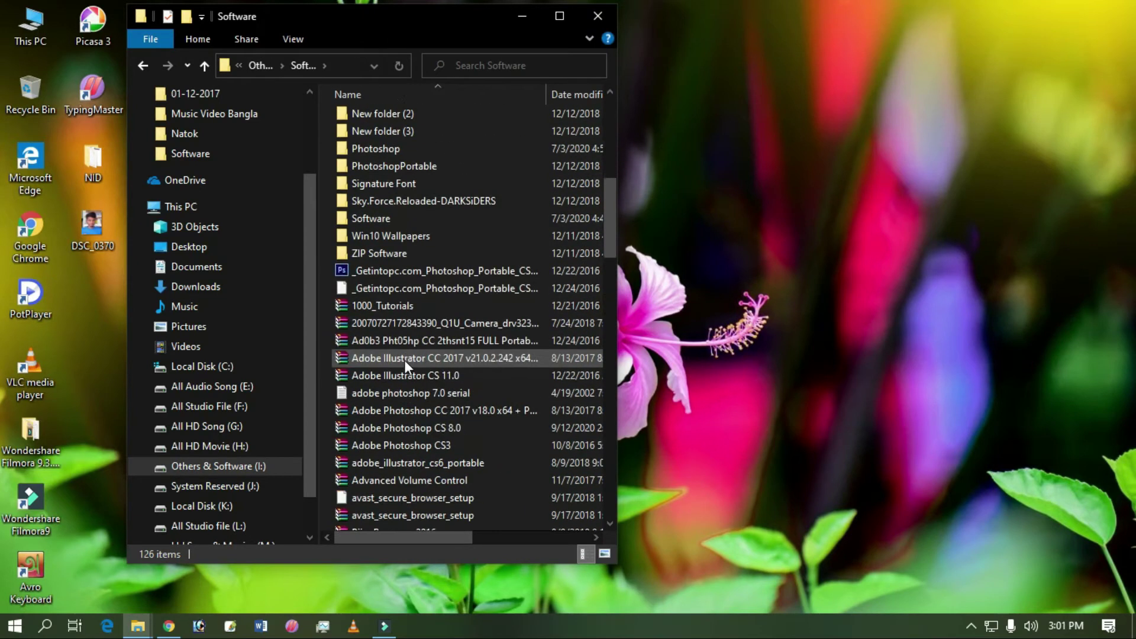
scroll(406, 360, "down", 7)
left_click(407, 361)
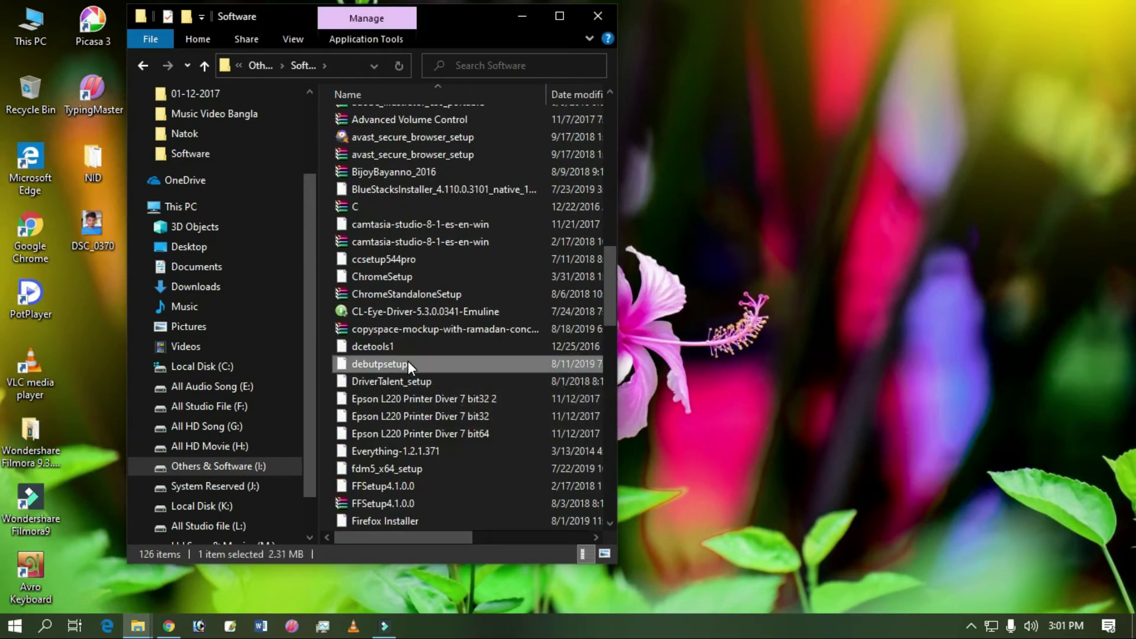
key("n")
left_click_drag(375, 116, 817, 232)
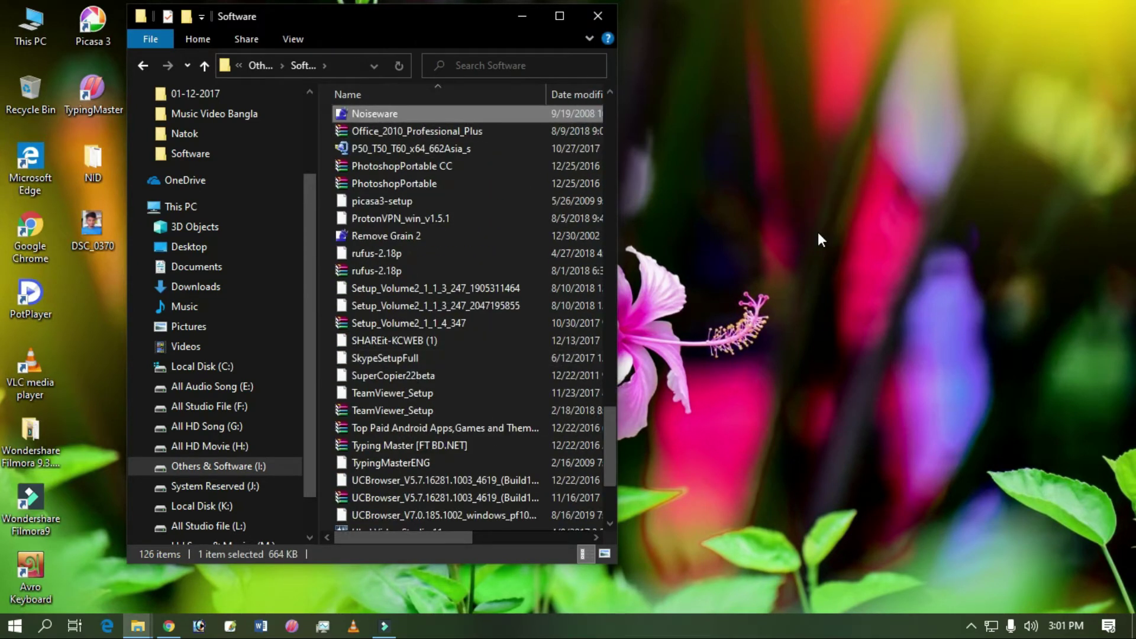
left_click(514, 17)
left_click_drag(249, 285, 127, 296)
right_click(295, 290)
left_click(331, 339)
right_click(184, 278)
left_click(238, 324)
right_click(243, 273)
left_click(278, 322)
right_click(255, 269)
left_click(292, 319)
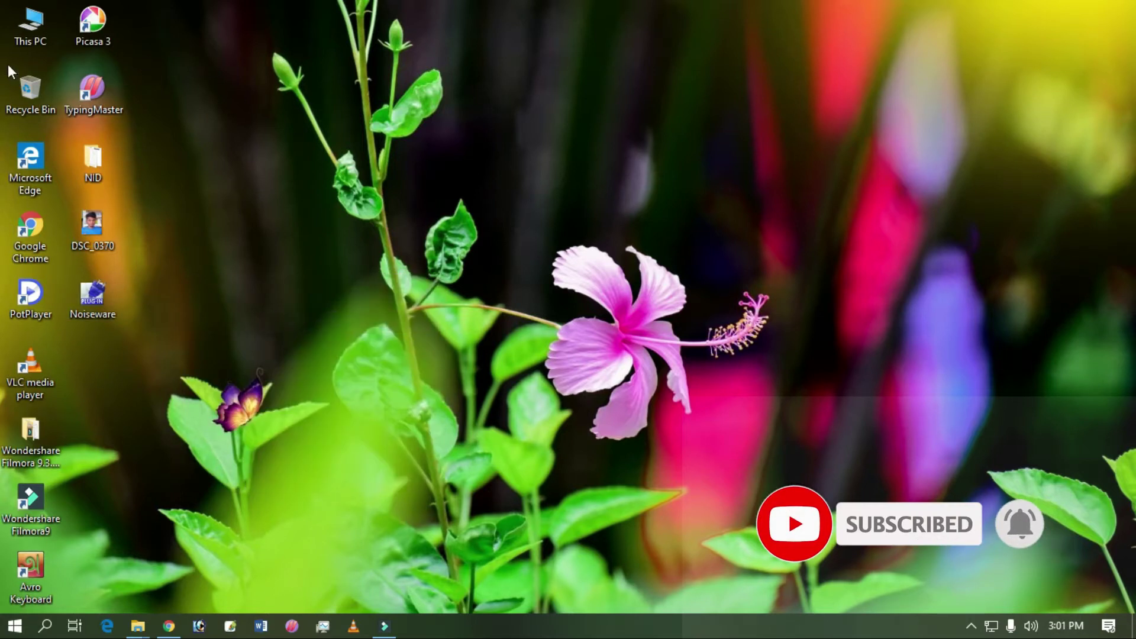
Step: Open the Photoshop 7.0 Plug-Ins > Filters folder inside Program Files (x86) > Adobe on Local Disk (C:)
double_click(16, 35)
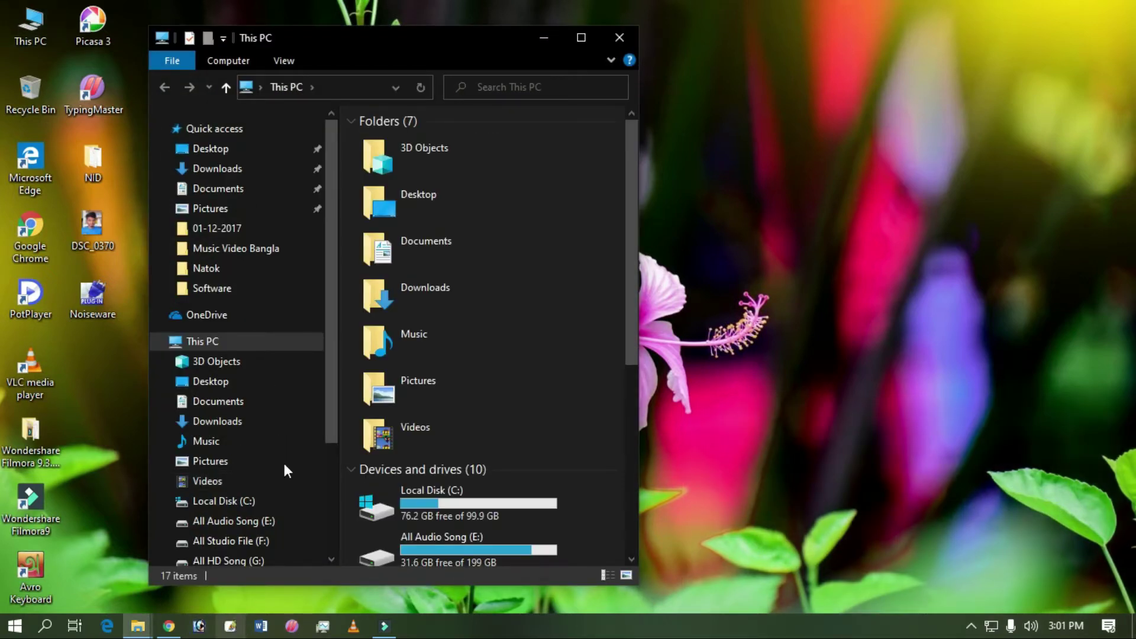
left_click(245, 502)
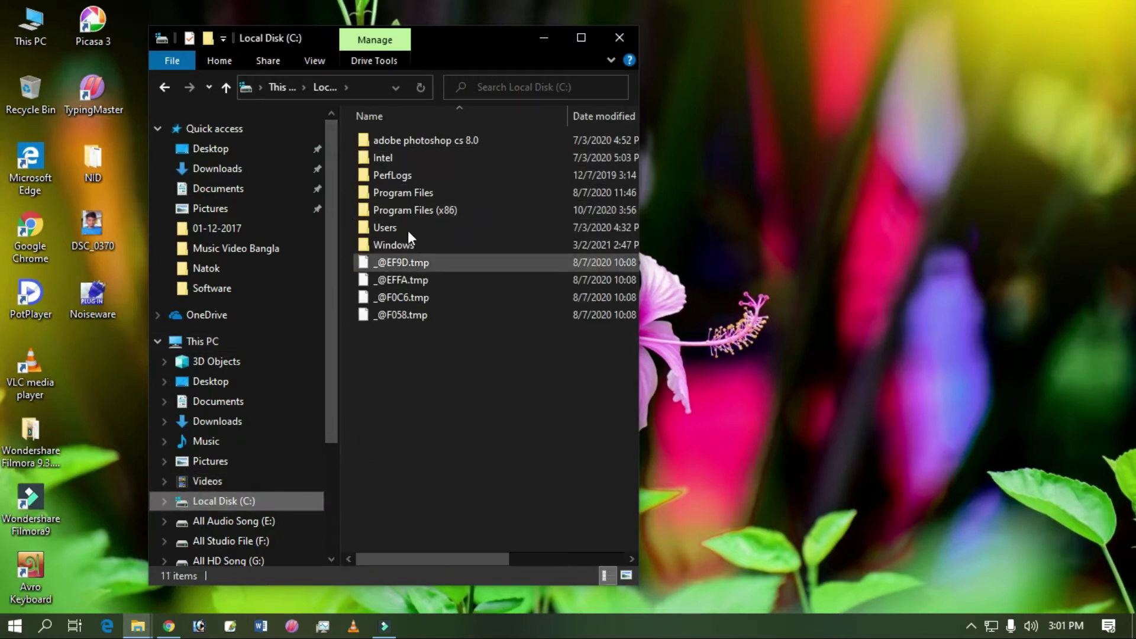
double_click(432, 211)
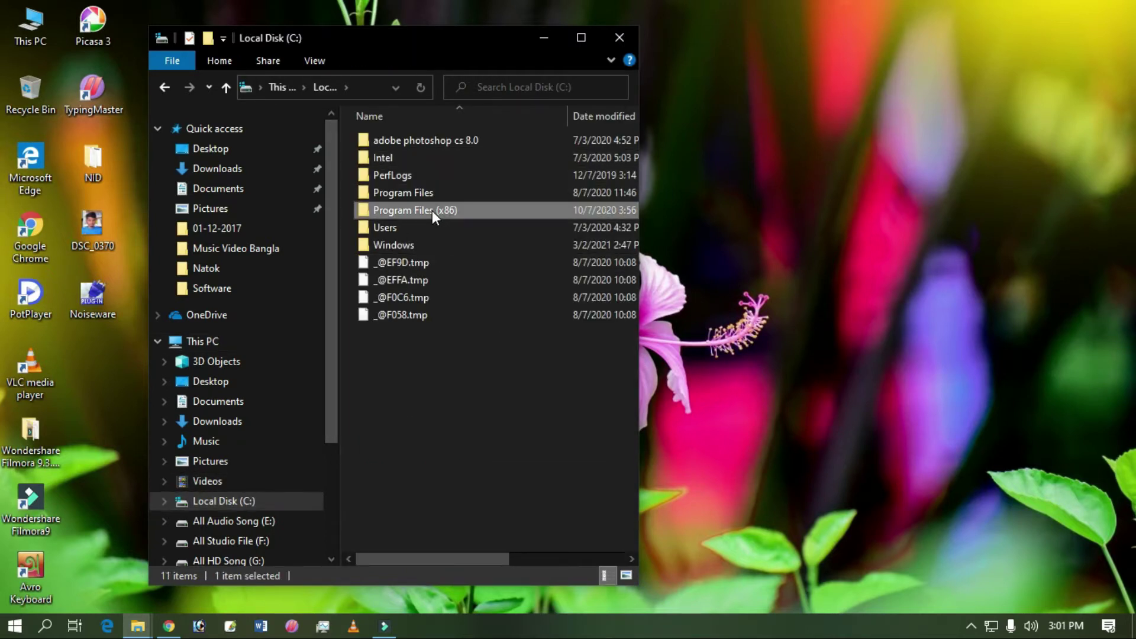
double_click(420, 142)
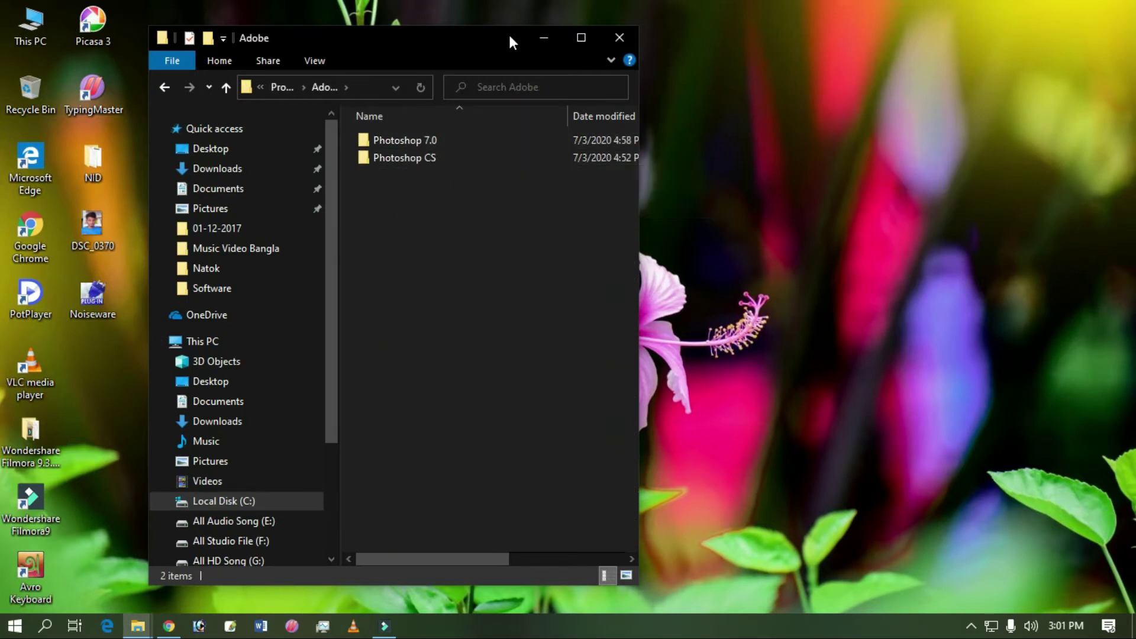
left_click_drag(457, 36, 642, 37)
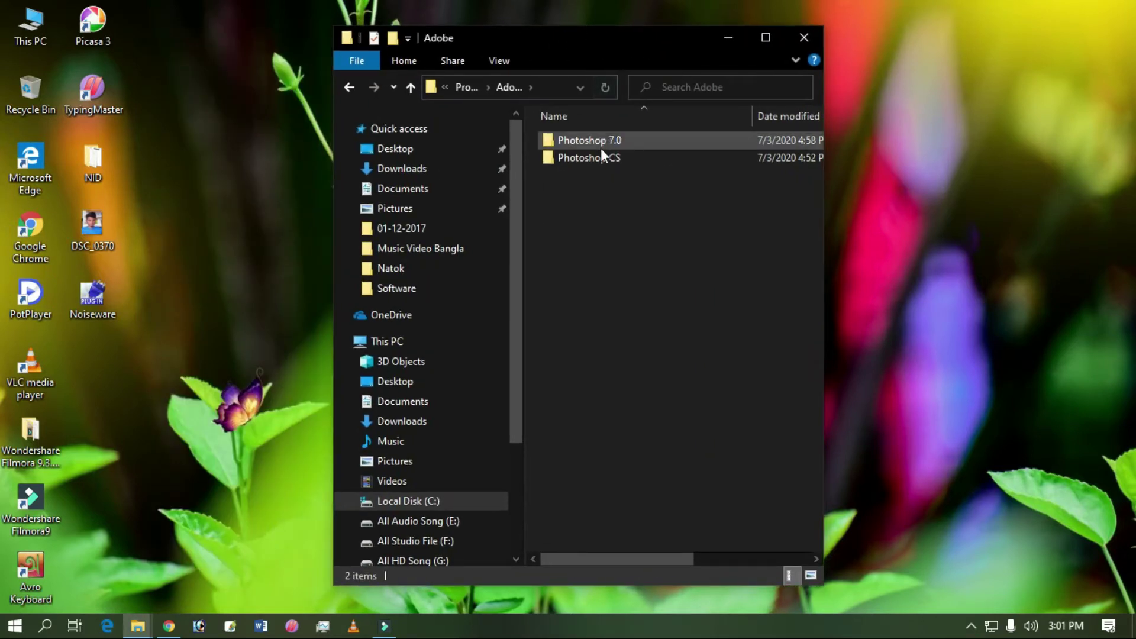
left_click(617, 144)
double_click(617, 144)
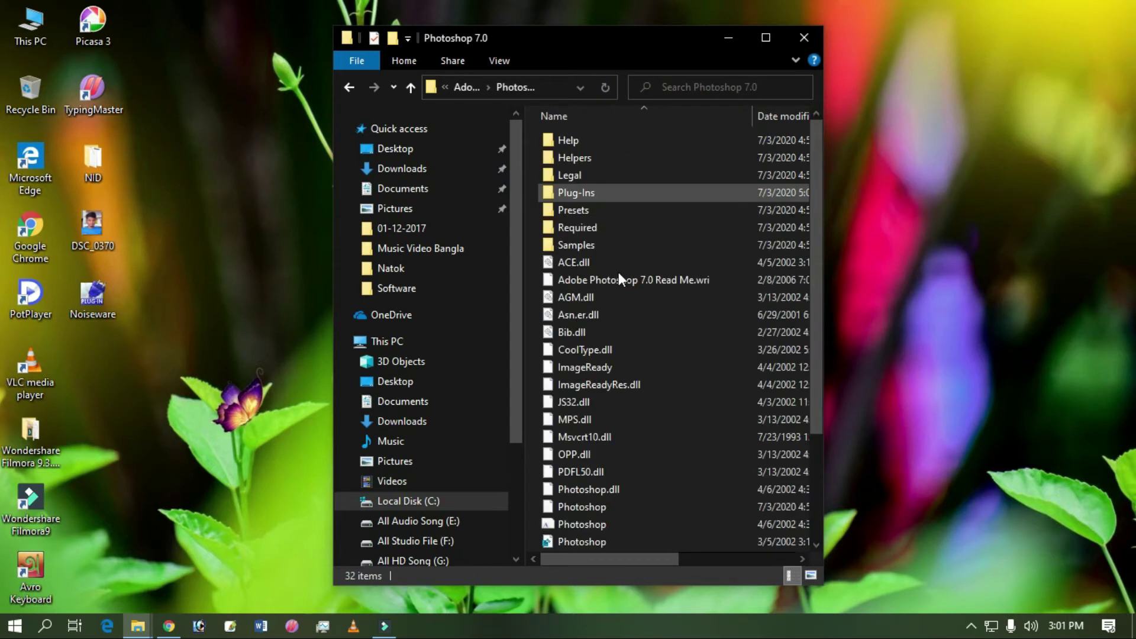
double_click(591, 190)
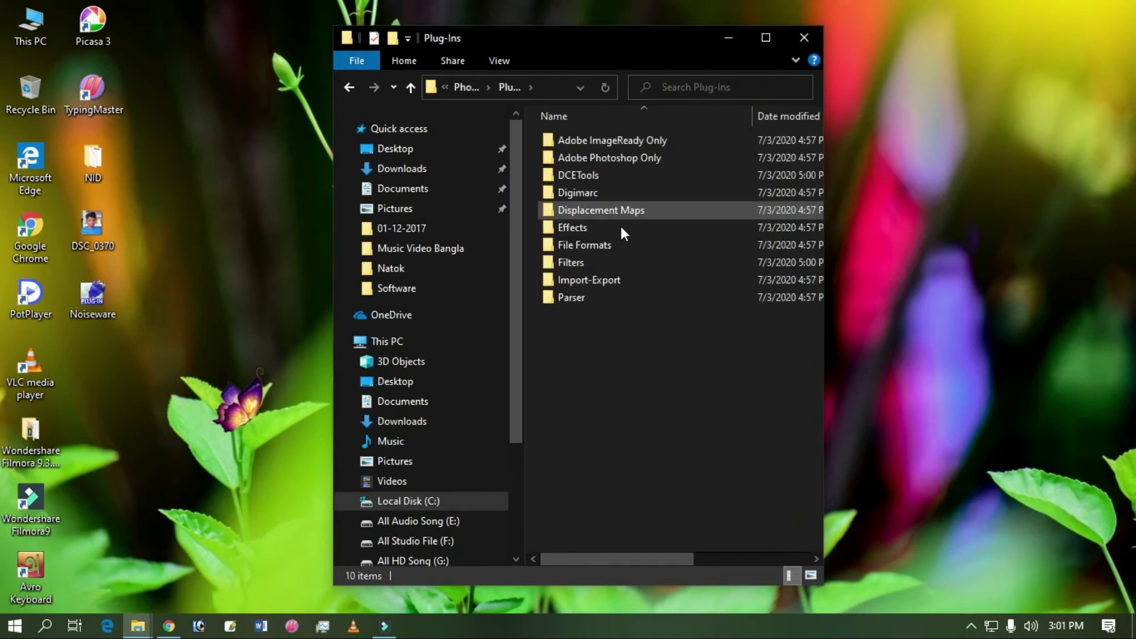
double_click(563, 258)
Step: Move the Noiseware plug-in from the desktop into the Filters folder, replacing the existing file, and close the folder window
left_click_drag(90, 305, 738, 422)
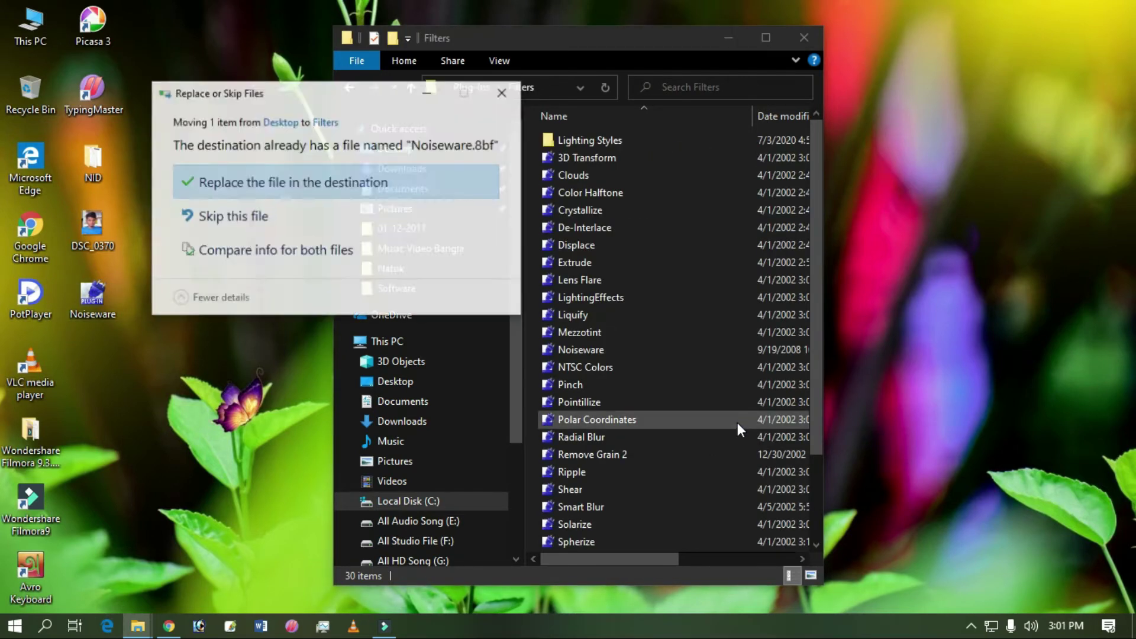
left_click(239, 196)
left_click(288, 203)
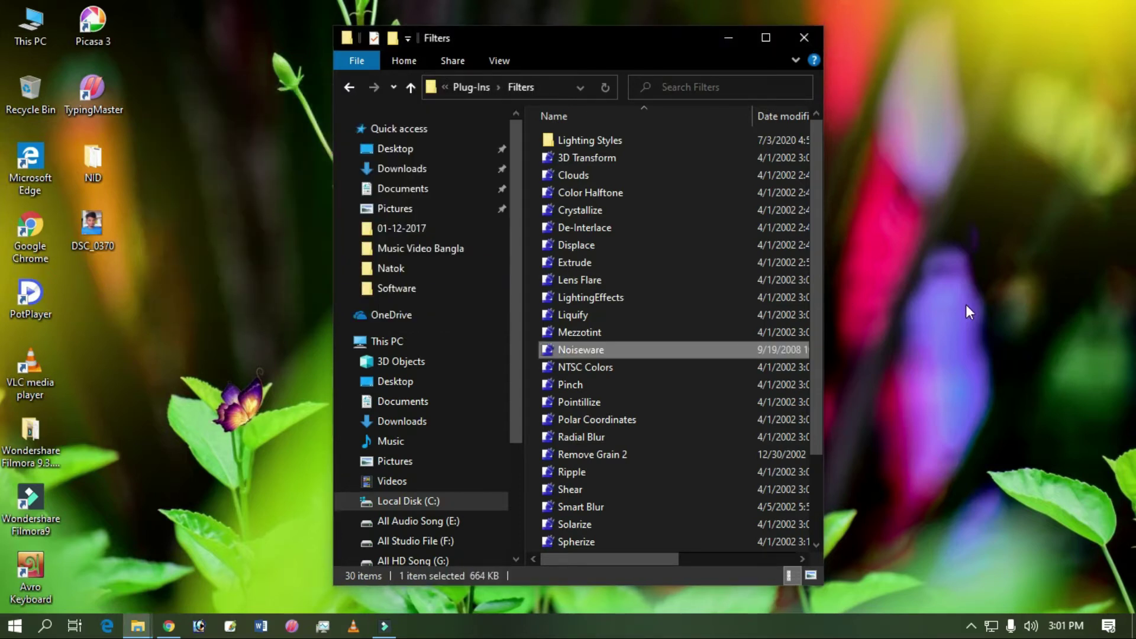
right_click(1013, 301)
left_click(1000, 306)
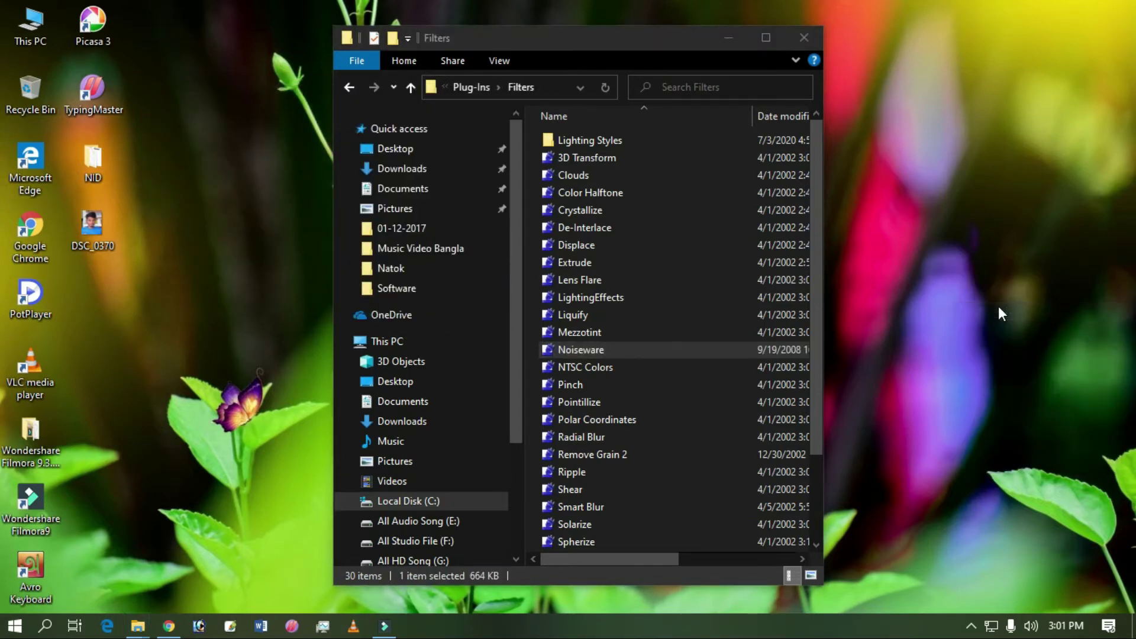
left_click(819, 38)
right_click(402, 147)
left_click(437, 200)
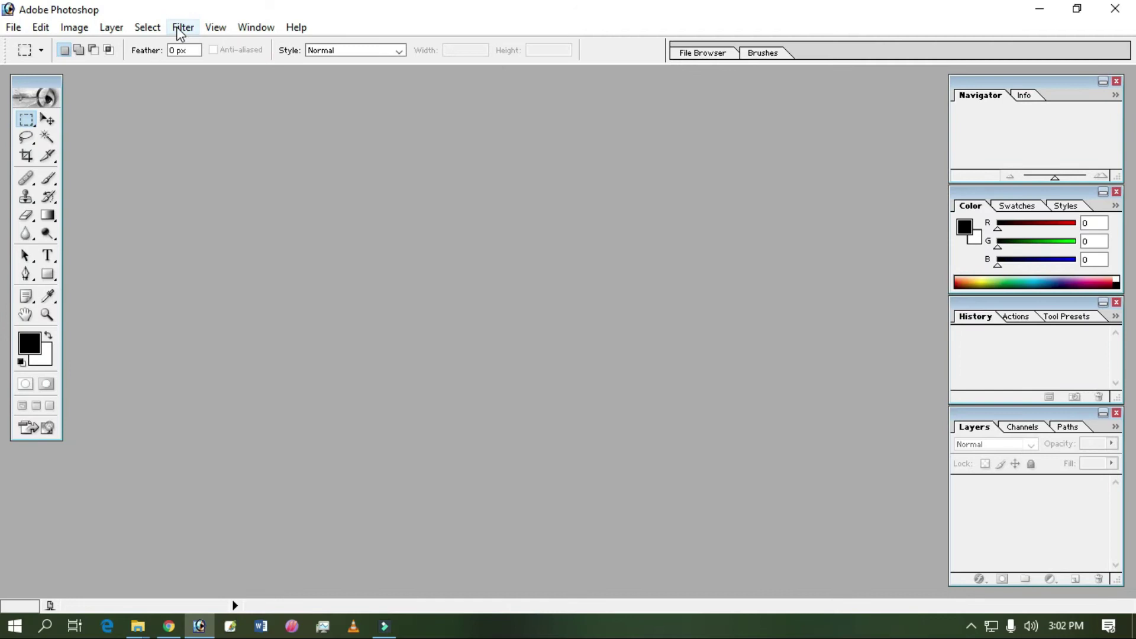
Step: Open the DSC_0370 photo from the desktop in Photoshop
left_click(180, 30)
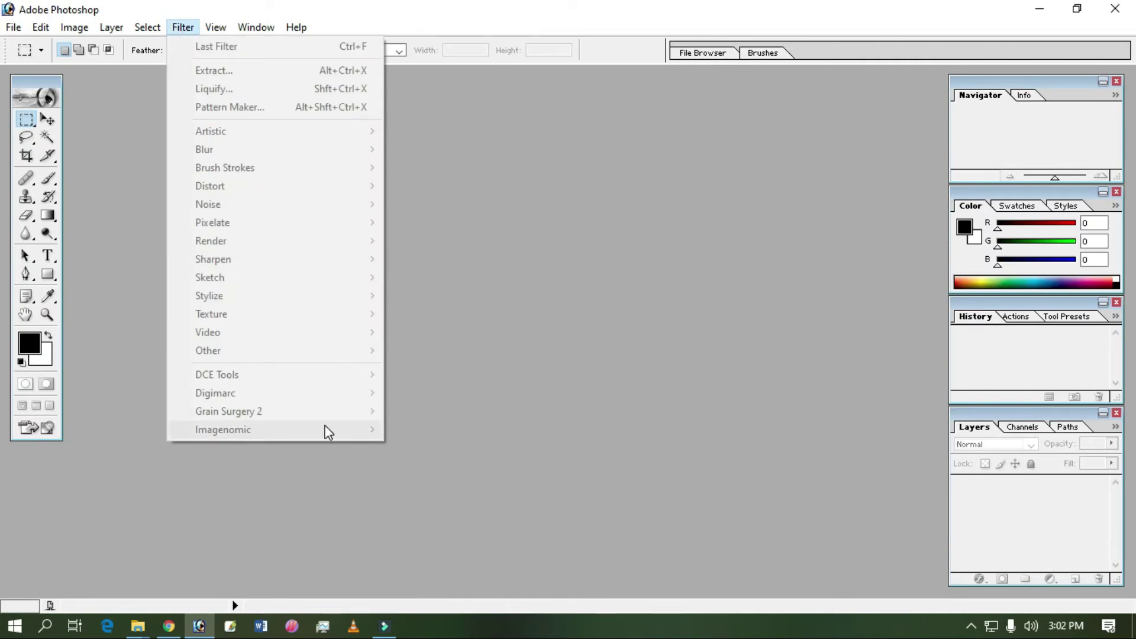
left_click(520, 355)
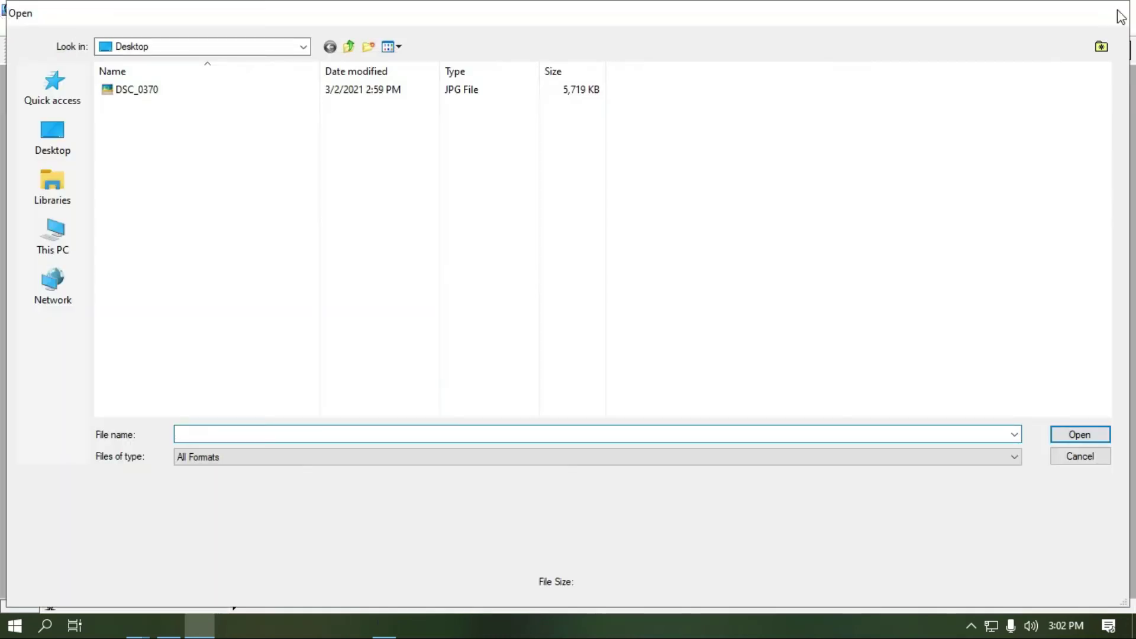
key("Escape")
left_click(1040, 8)
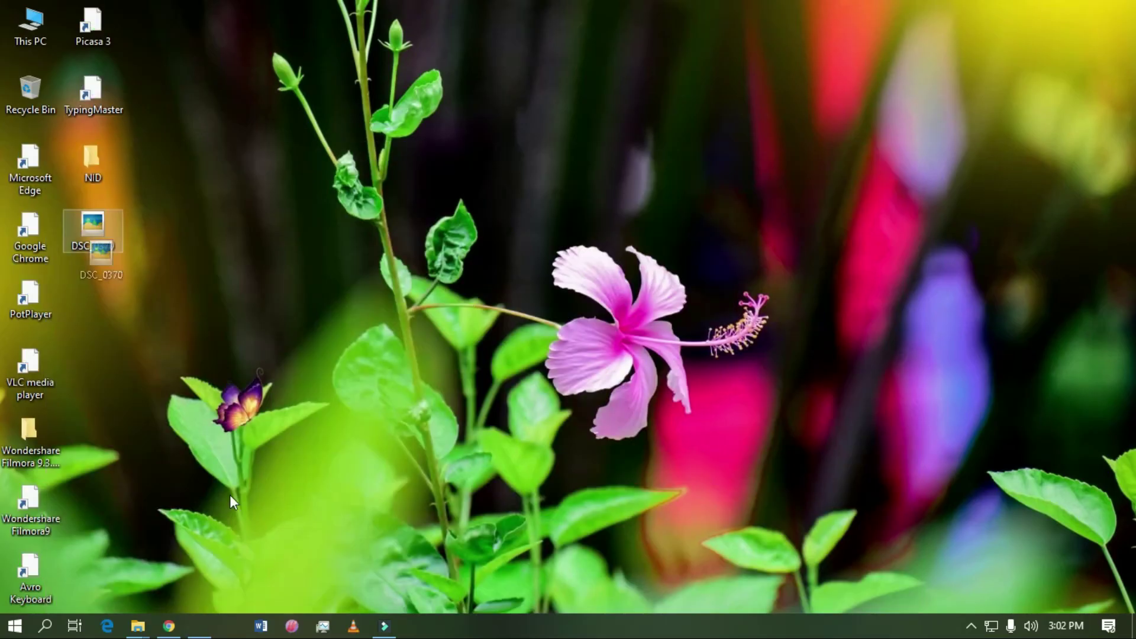
left_click_drag(271, 585, 439, 261)
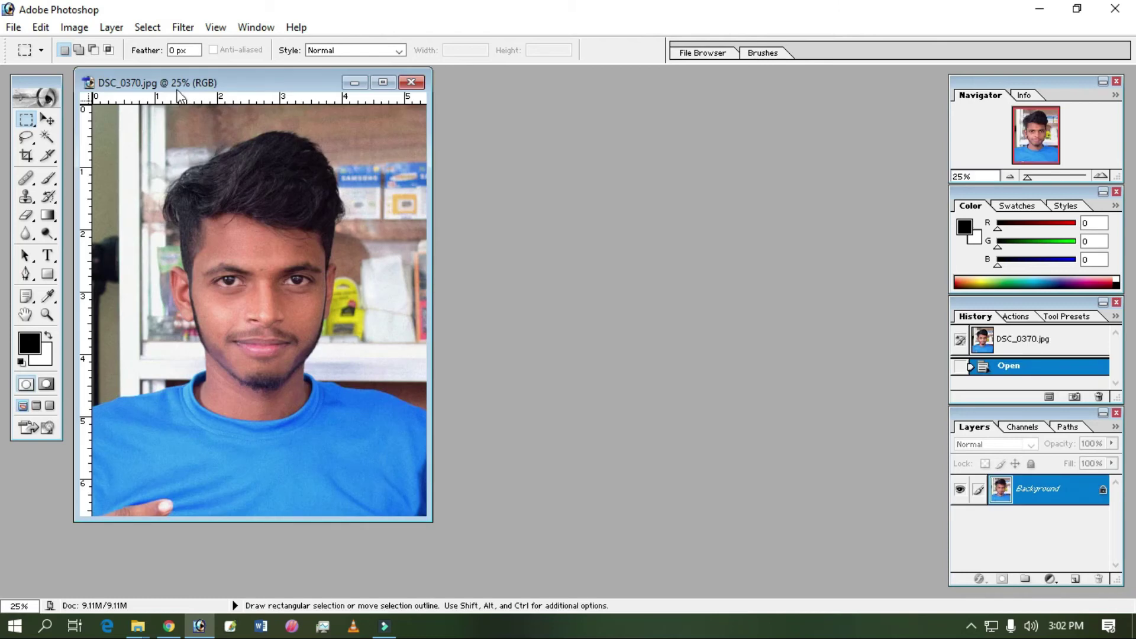
Step: Apply the Imagenomic Noiseware Professional filter to the portrait with luminance and color noise reduction both at 100%
left_click(182, 29)
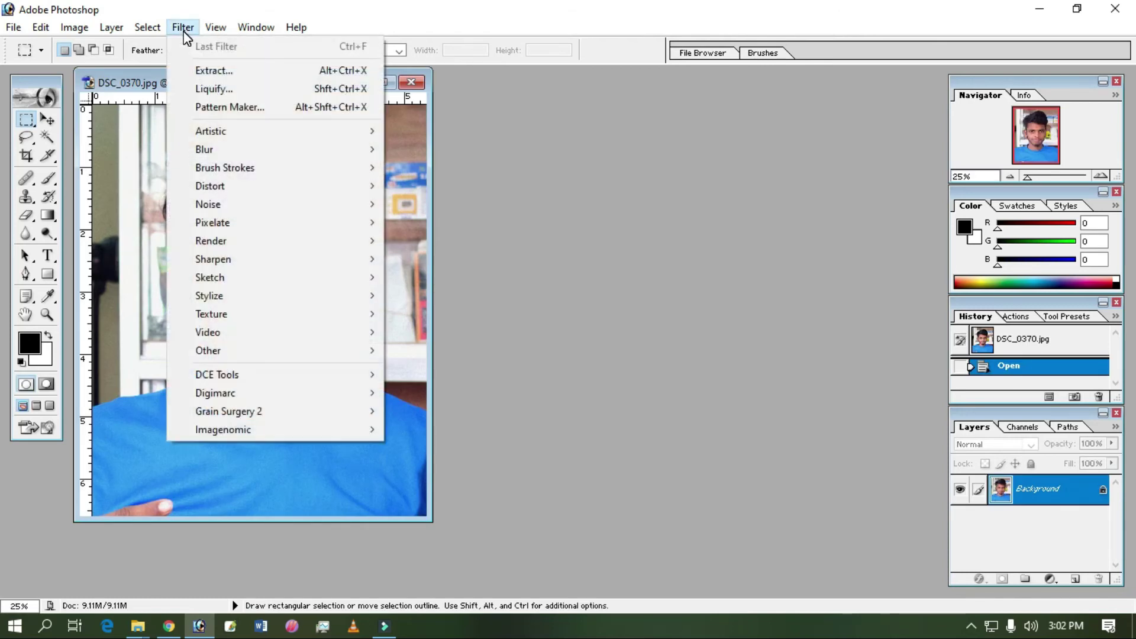
mouse_move(276, 434)
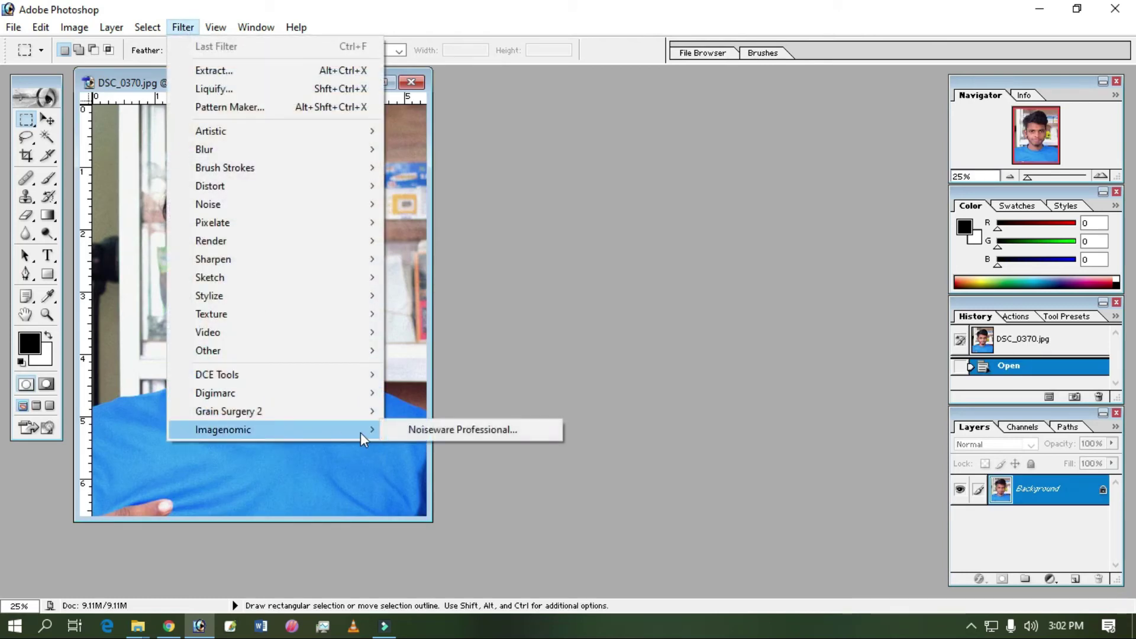
left_click(446, 431)
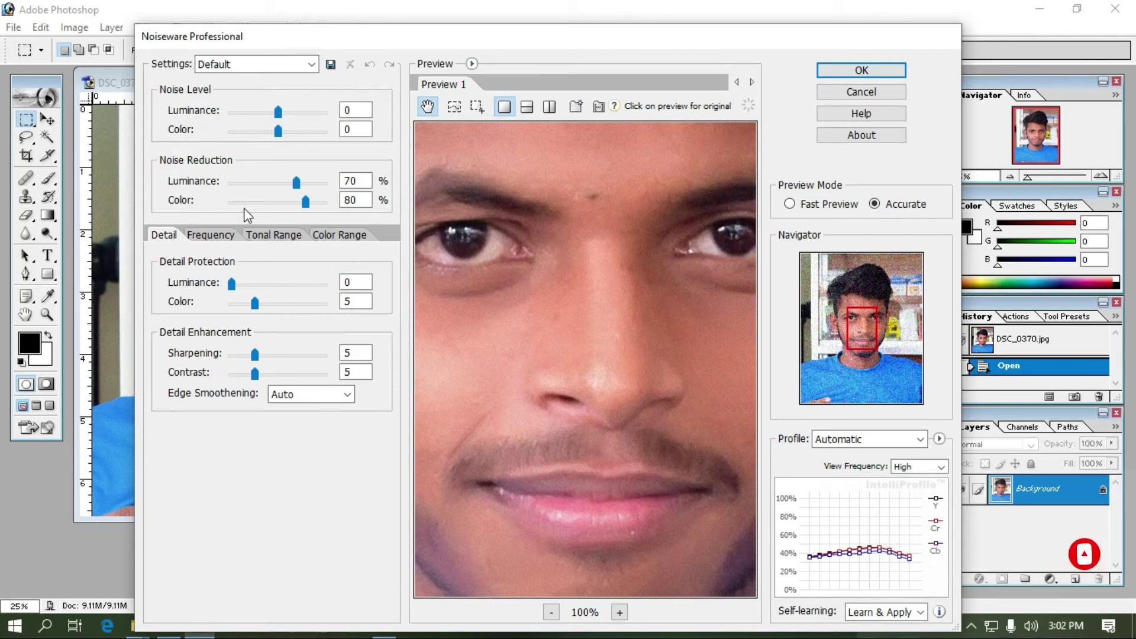
left_click_drag(299, 188, 240, 186)
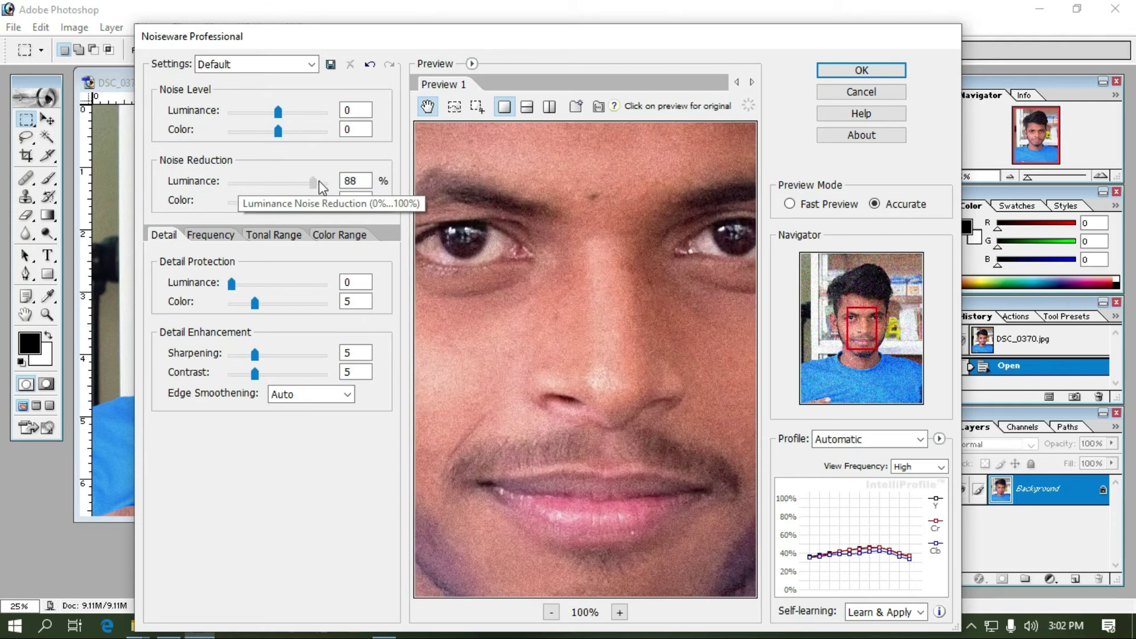
left_click_drag(316, 187, 333, 185)
left_click(551, 612)
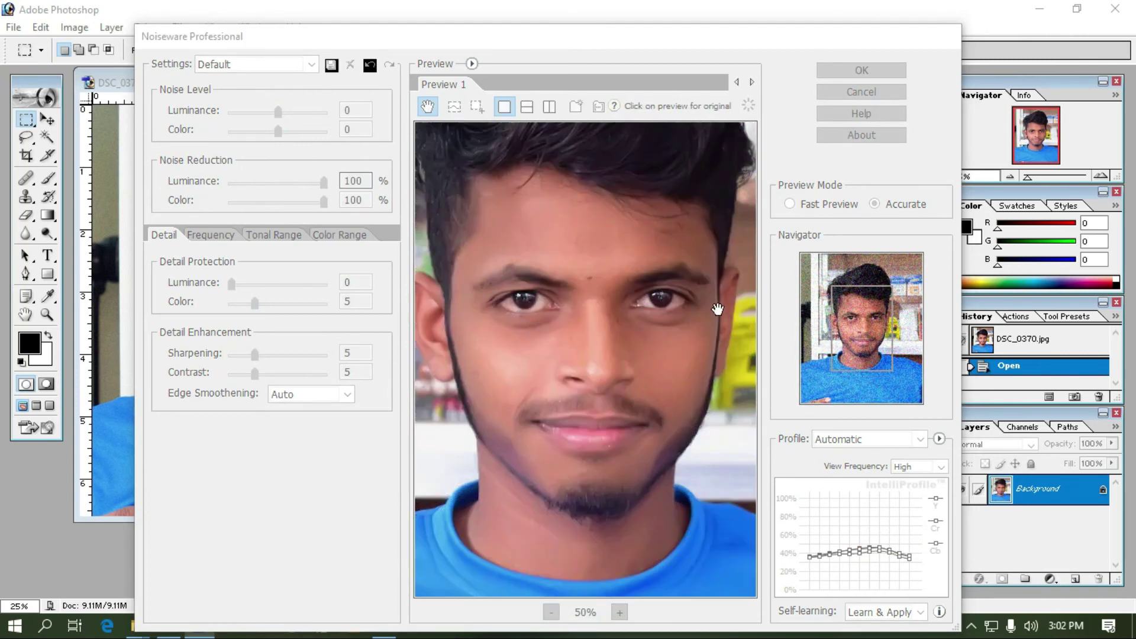
left_click(891, 70)
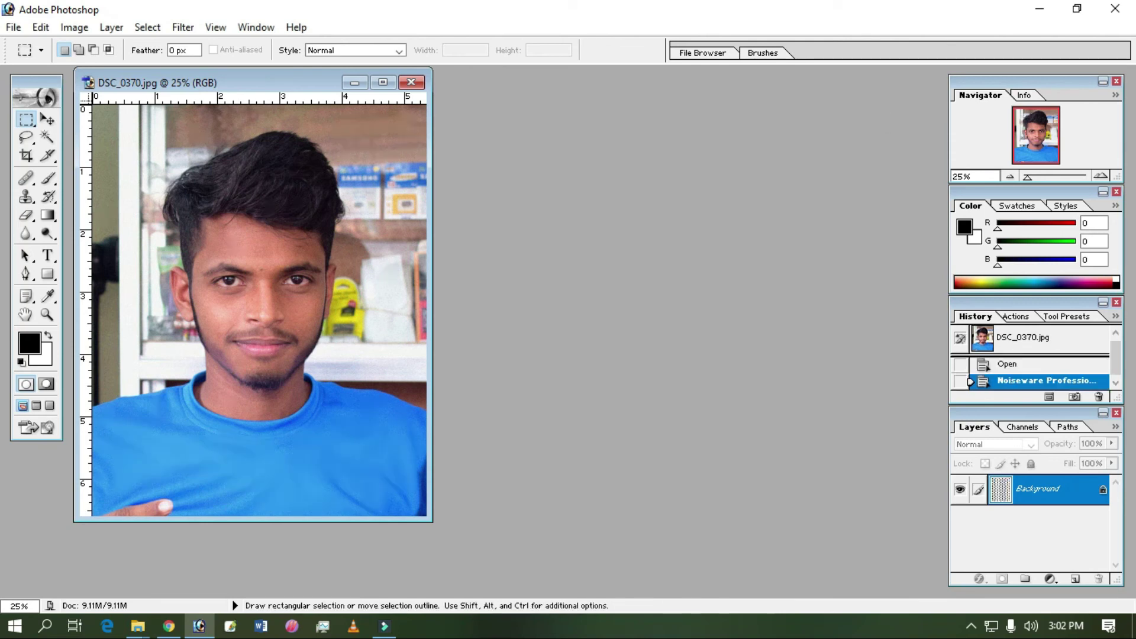
Step: Maximize the portrait's document window and inspect the filtered skin around the eyes and nose at 200%
left_click(382, 82)
left_click(585, 359, "ctrl")
left_click(574, 243, "ctrl")
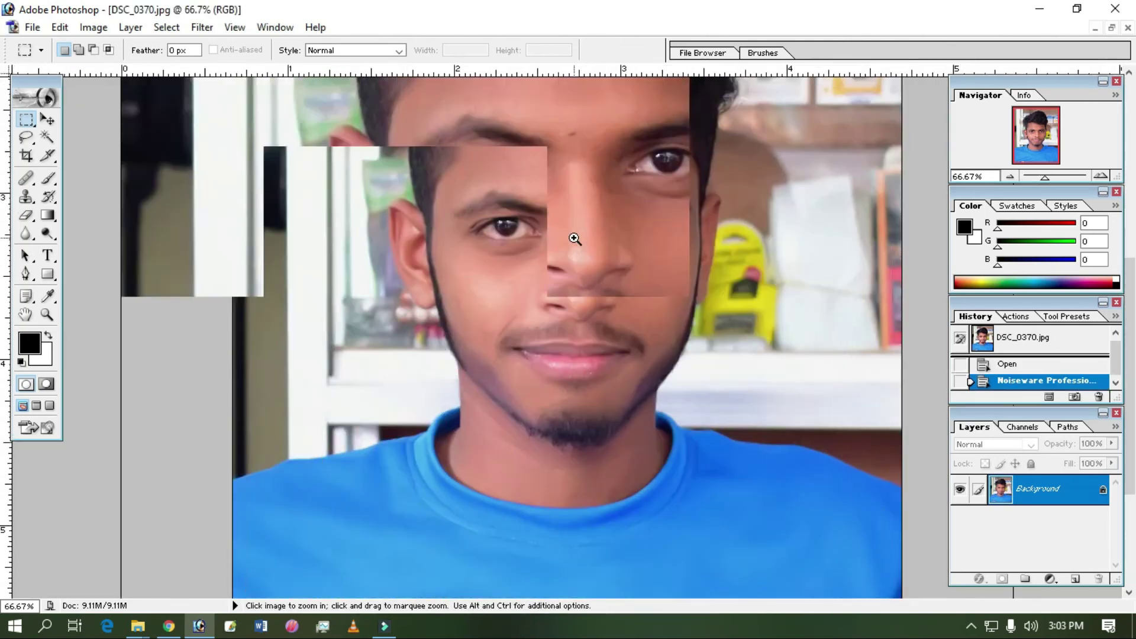
left_click(573, 215, "ctrl")
left_click(558, 267, "ctrl")
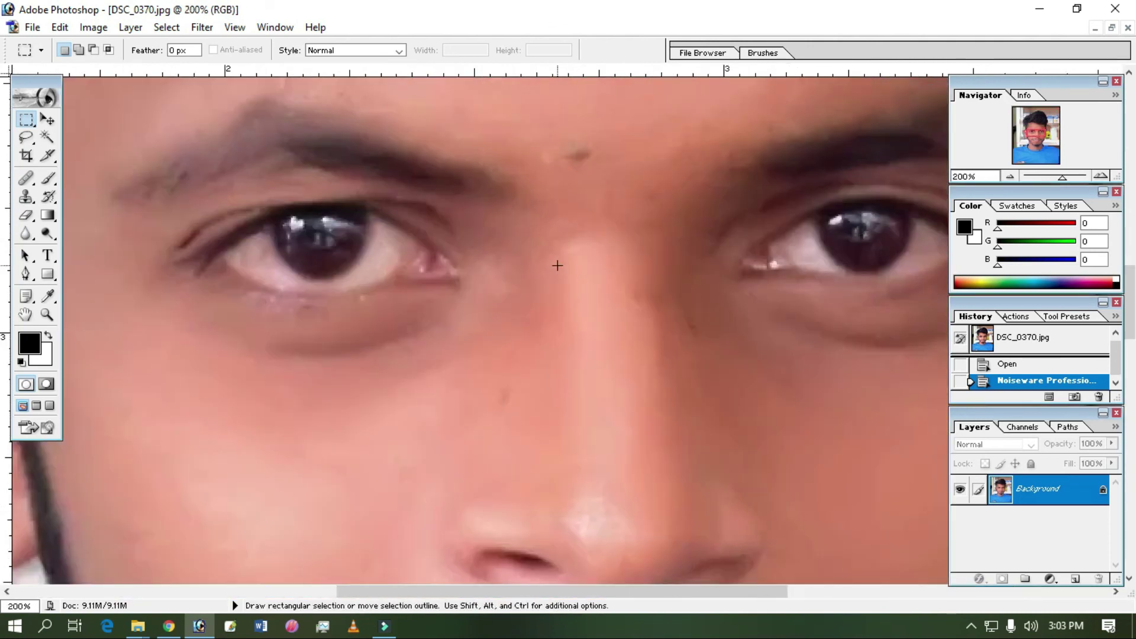
Step: Return the portrait to its original DSC_0370.jpg history snapshot and inspect the unfiltered grain around the nose and over the whole face
left_click(558, 266, "ctrl+alt")
left_click(557, 265, "ctrl+alt")
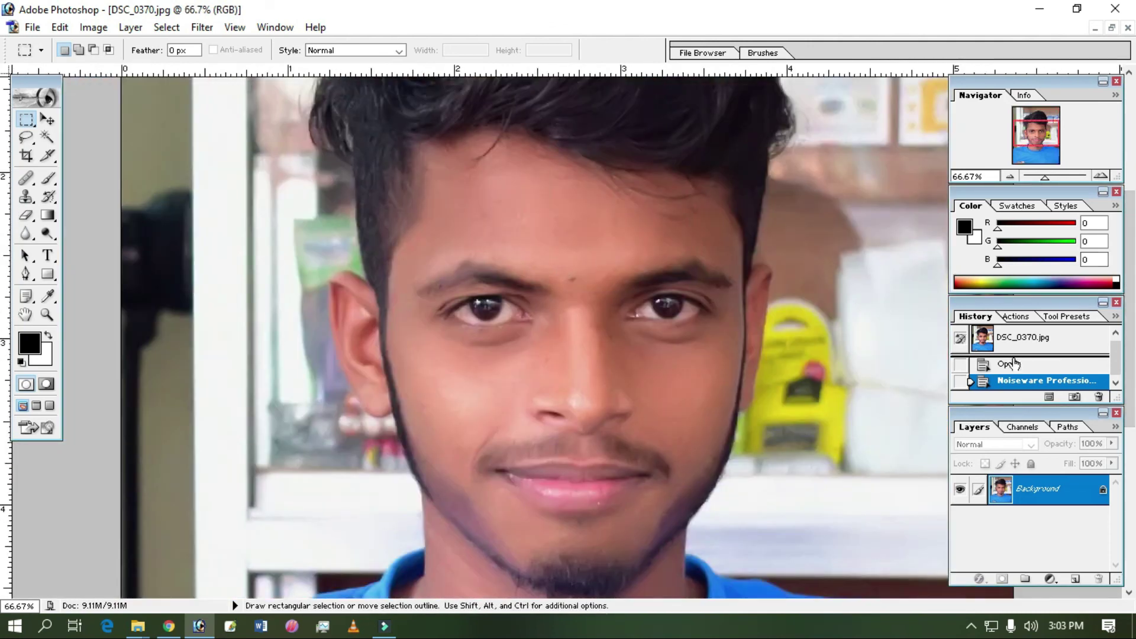
left_click(1023, 343)
left_click_drag(580, 398, 765, 462)
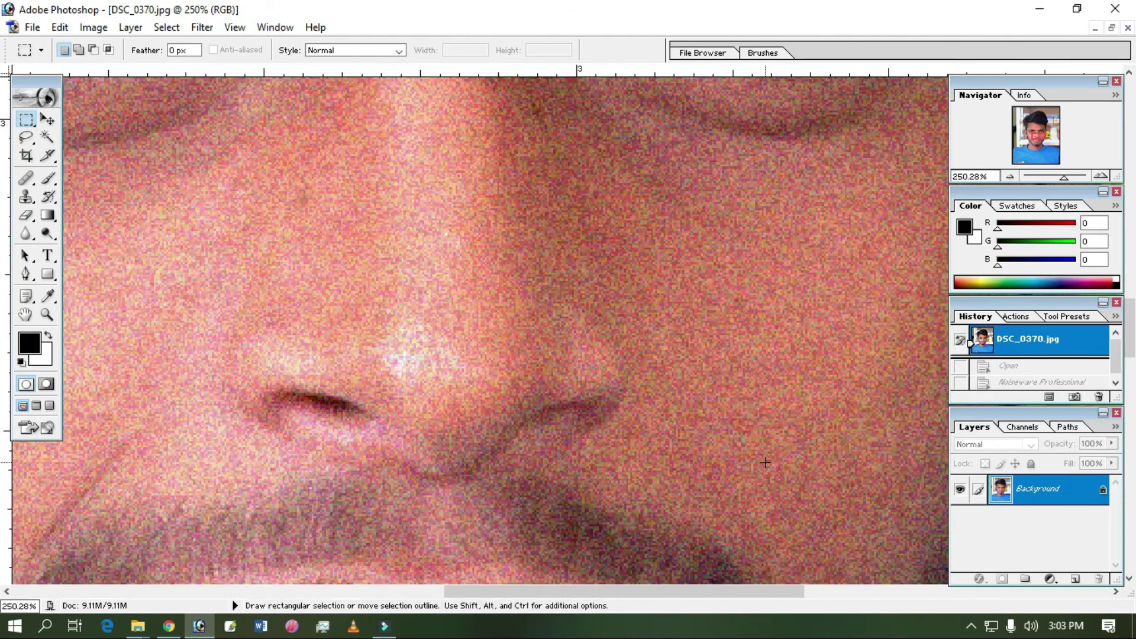
left_click(778, 355, "ctrl+alt")
left_click(779, 352, "ctrl+alt")
left_click(588, 327, "ctrl+alt")
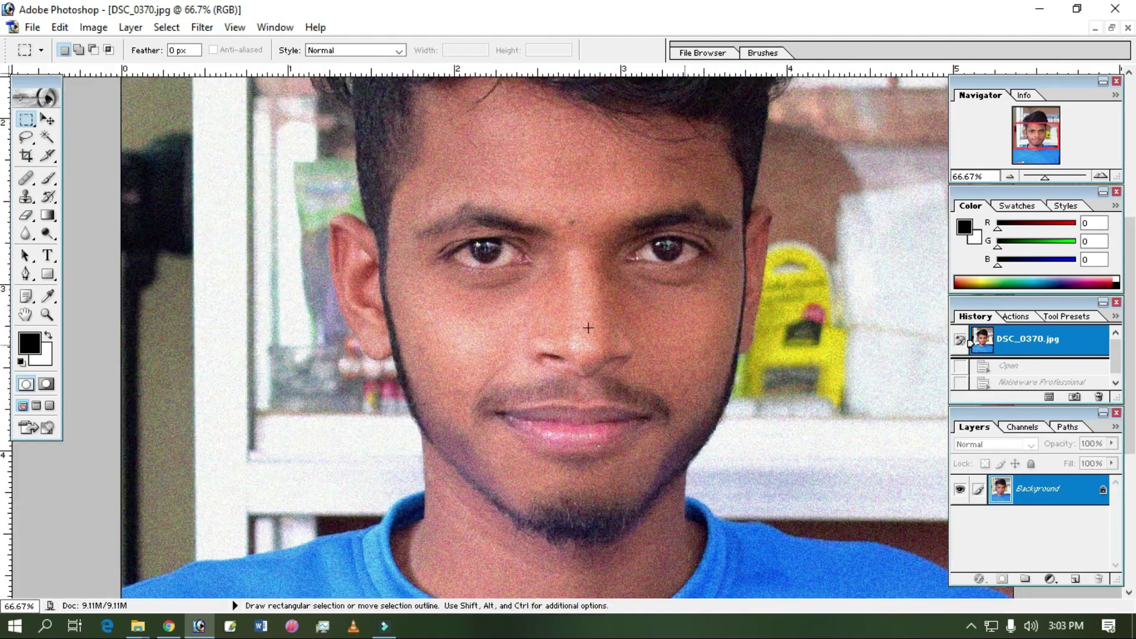
Step: Restore the Noiseware Professional history state and compare the filtered result, viewing the whole portrait at 25%
left_click(1020, 386)
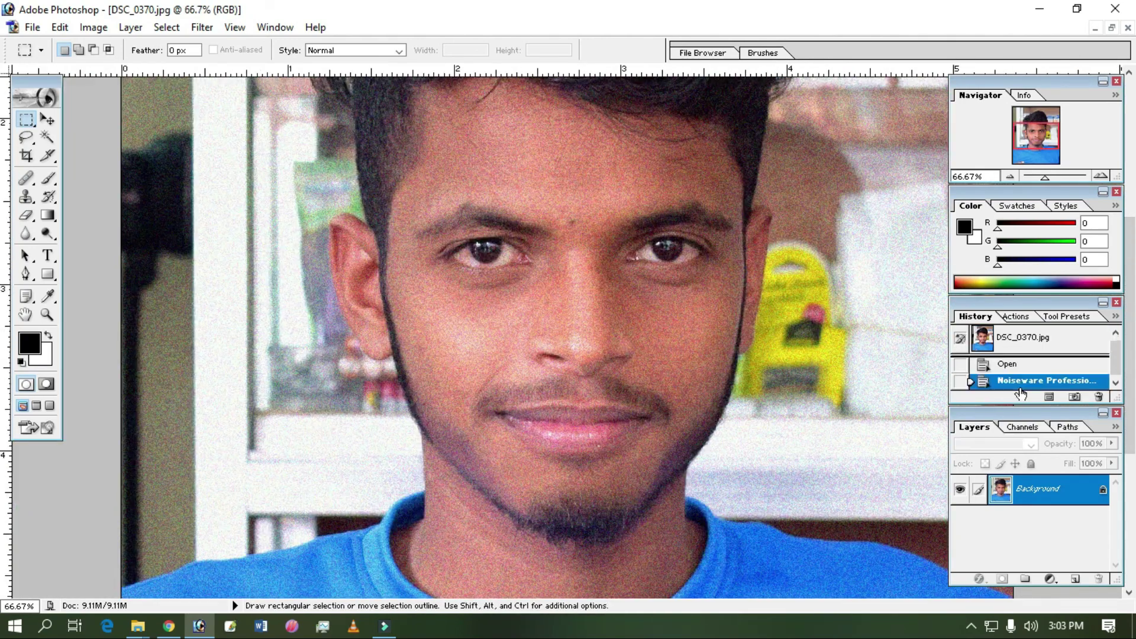
scroll(509, 388, "down", 4)
scroll(580, 233, "up", 4)
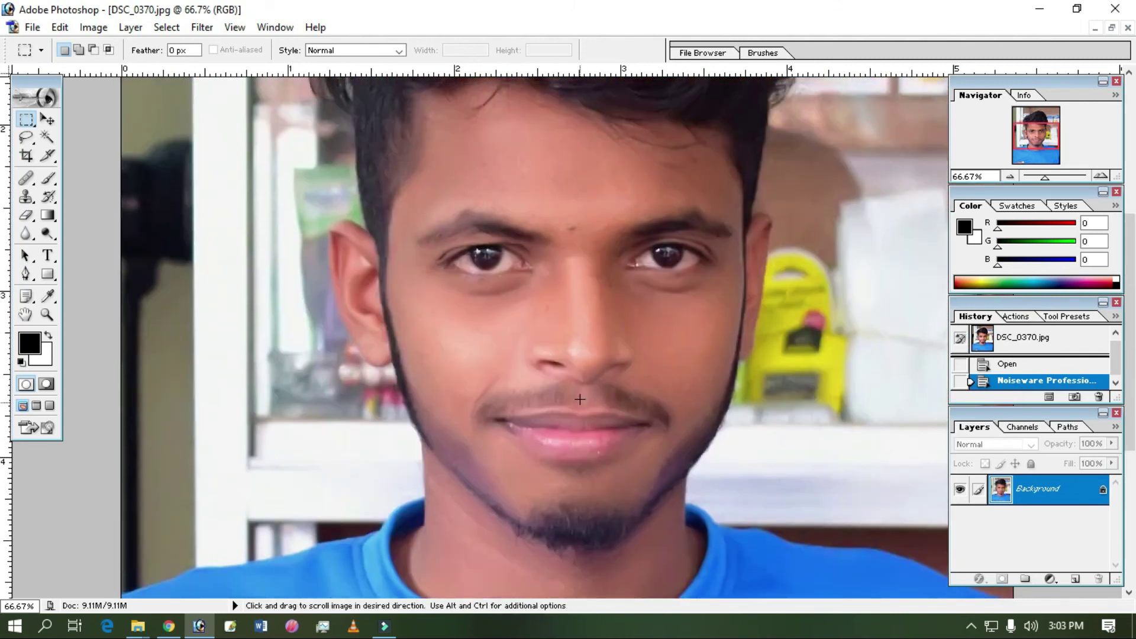
key("ctrl+minus")
key("ctrl+minus")
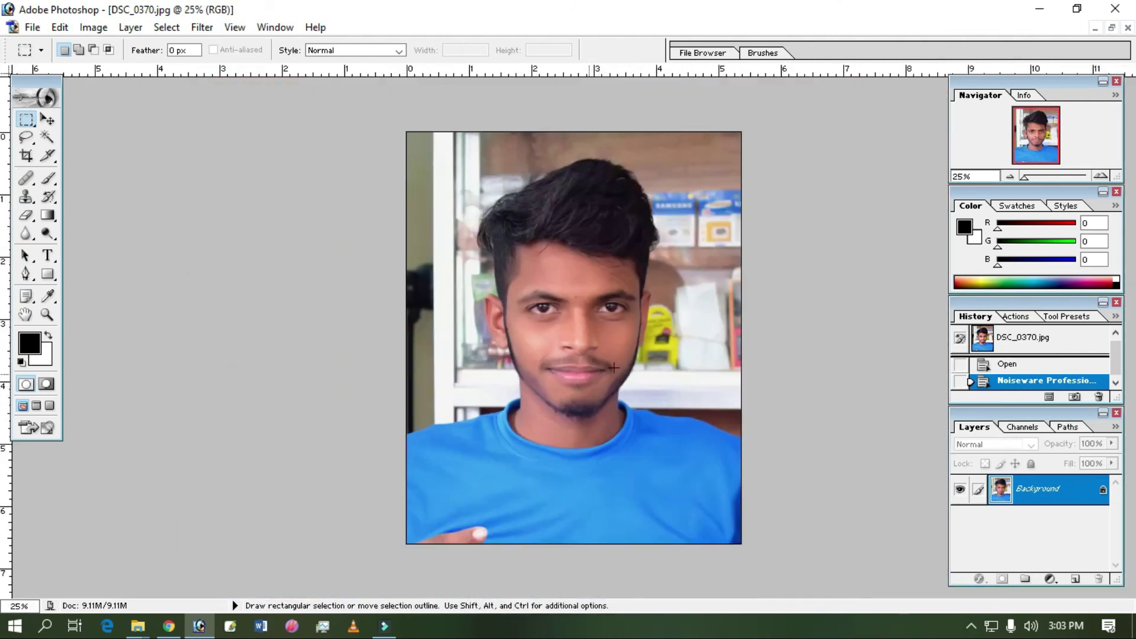